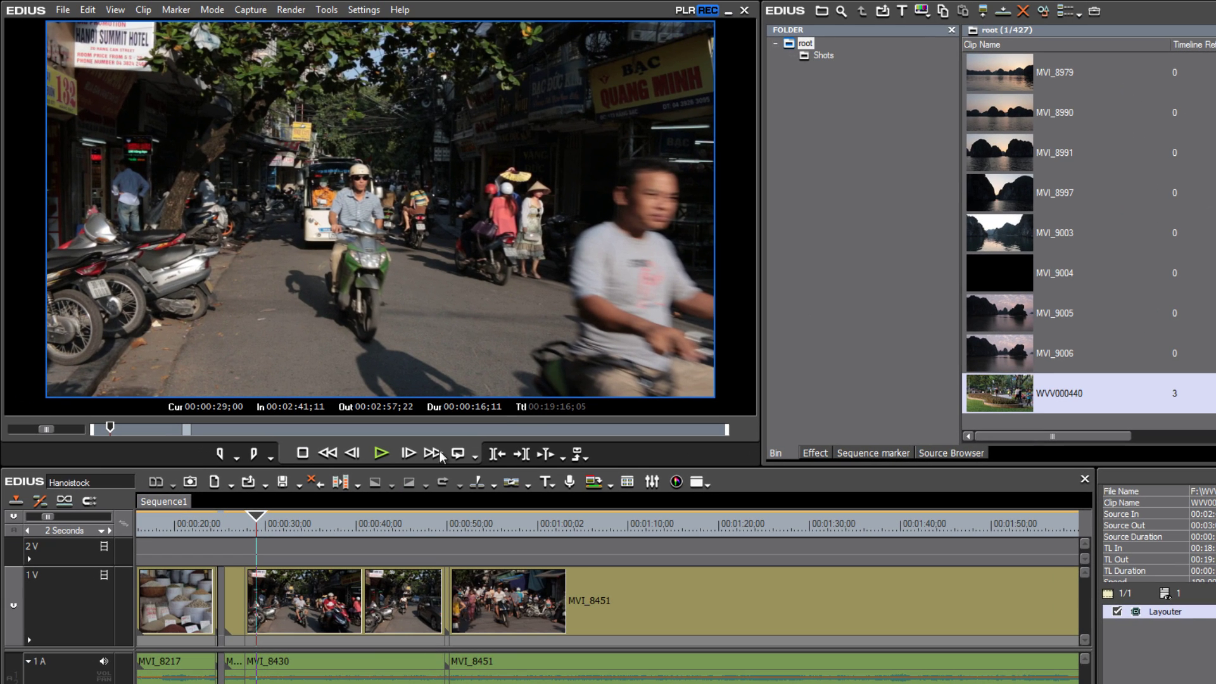
- Play the sequence, then replay it from 00:00:32;20 and stop
left_click(380, 454)
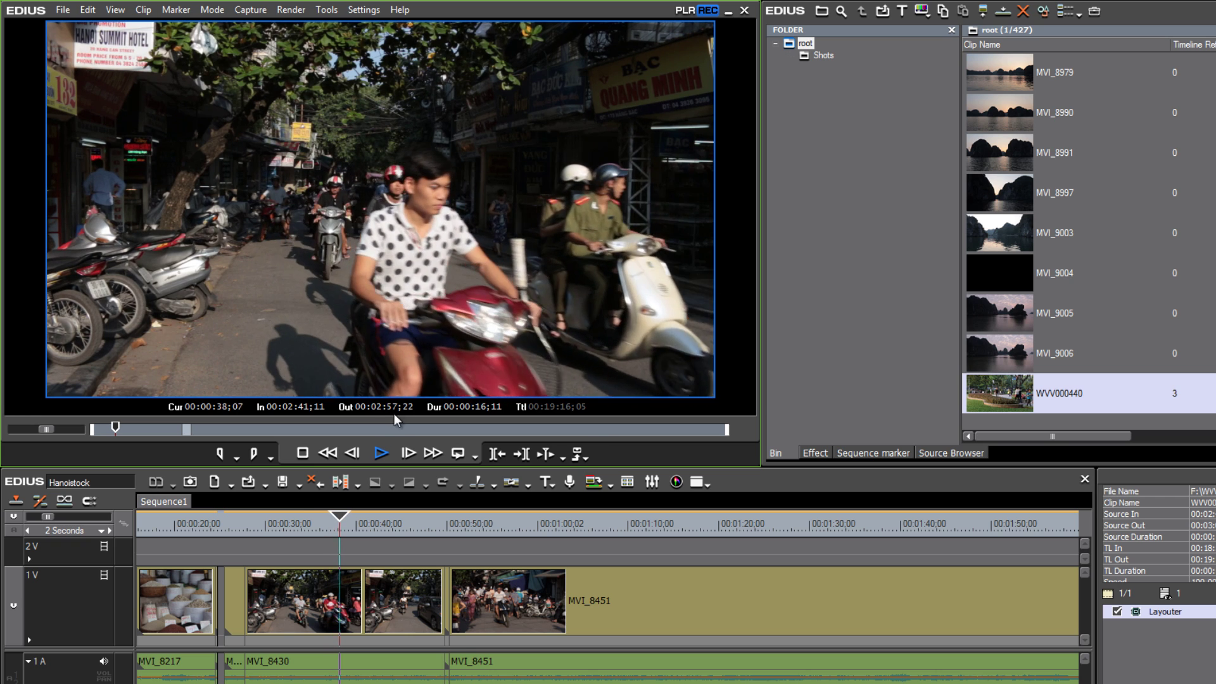
left_click(293, 536)
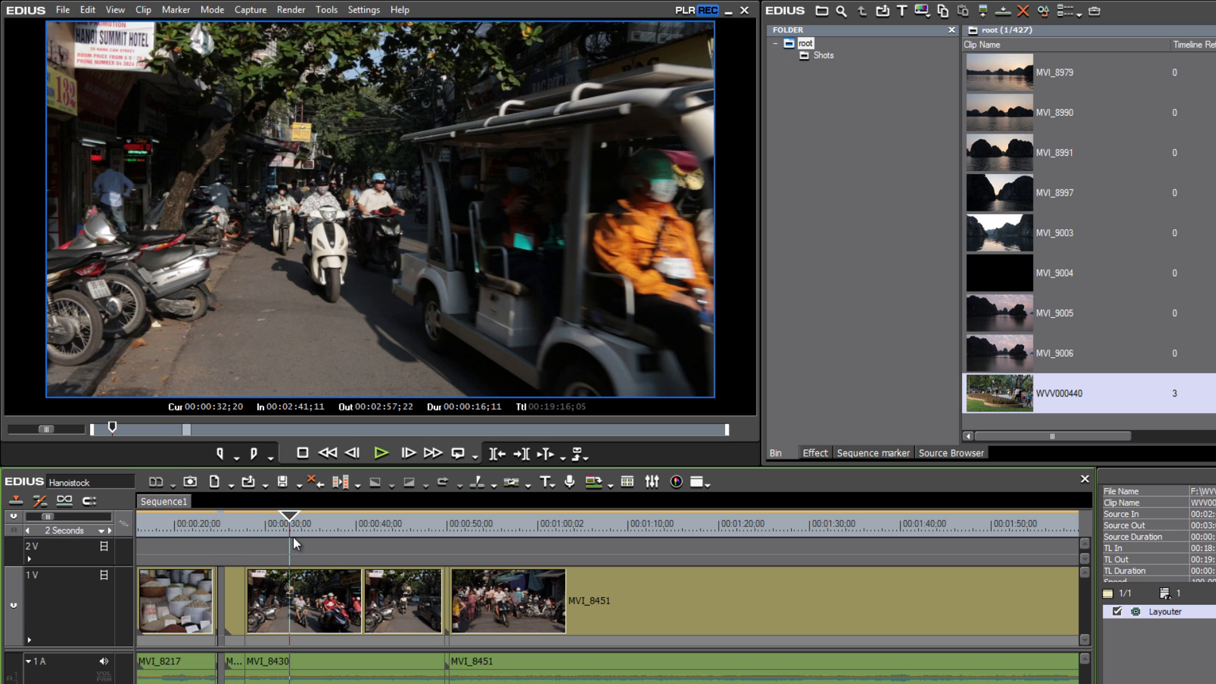
key("space")
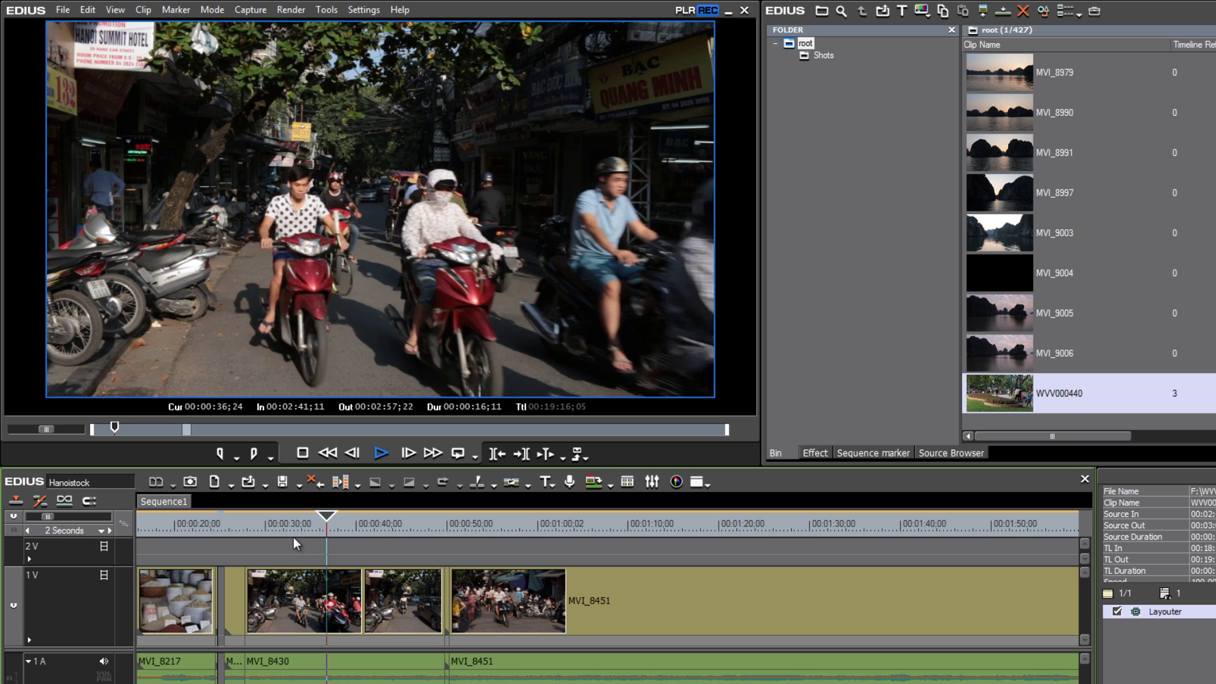
key("space")
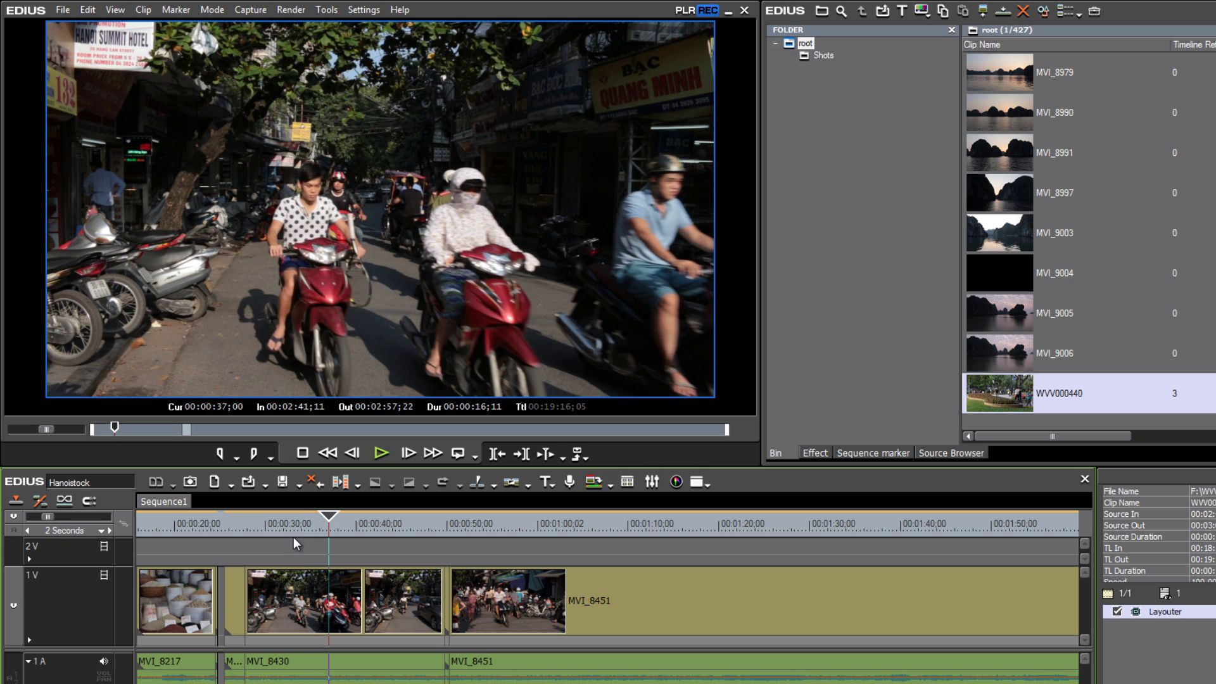
- Advance the preview six single frames to about 00:00:37;29
key("Right")
key("Right")
key("Right")
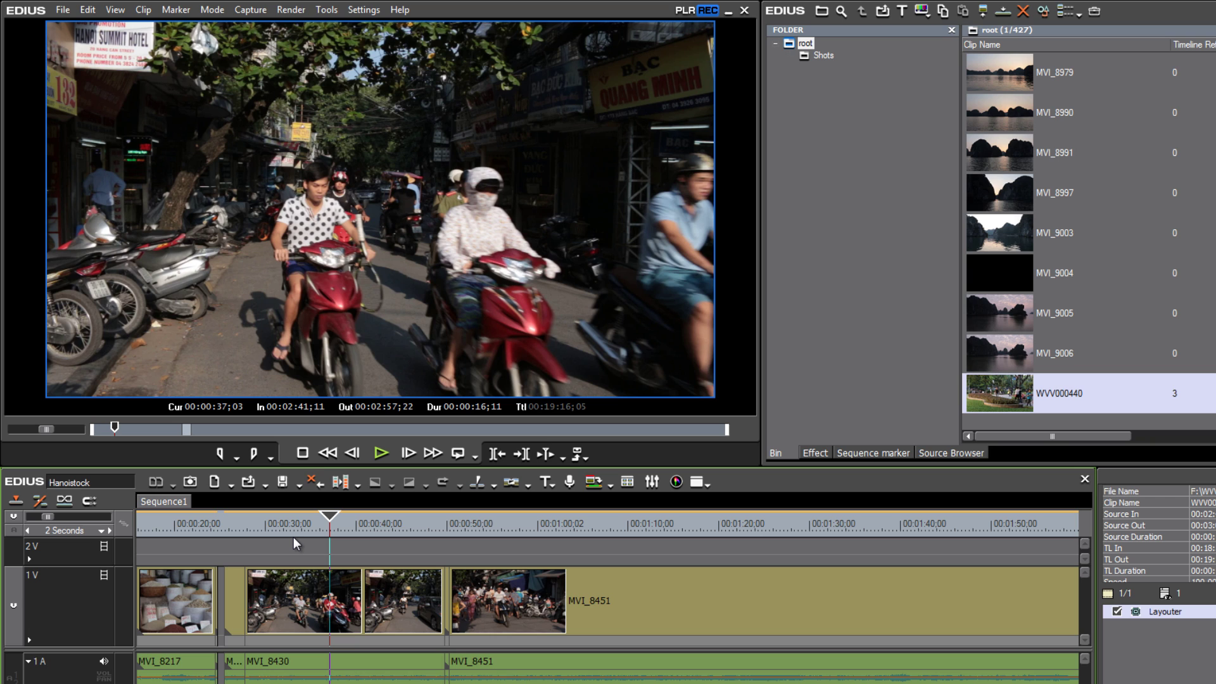
key("Right")
key("Right")
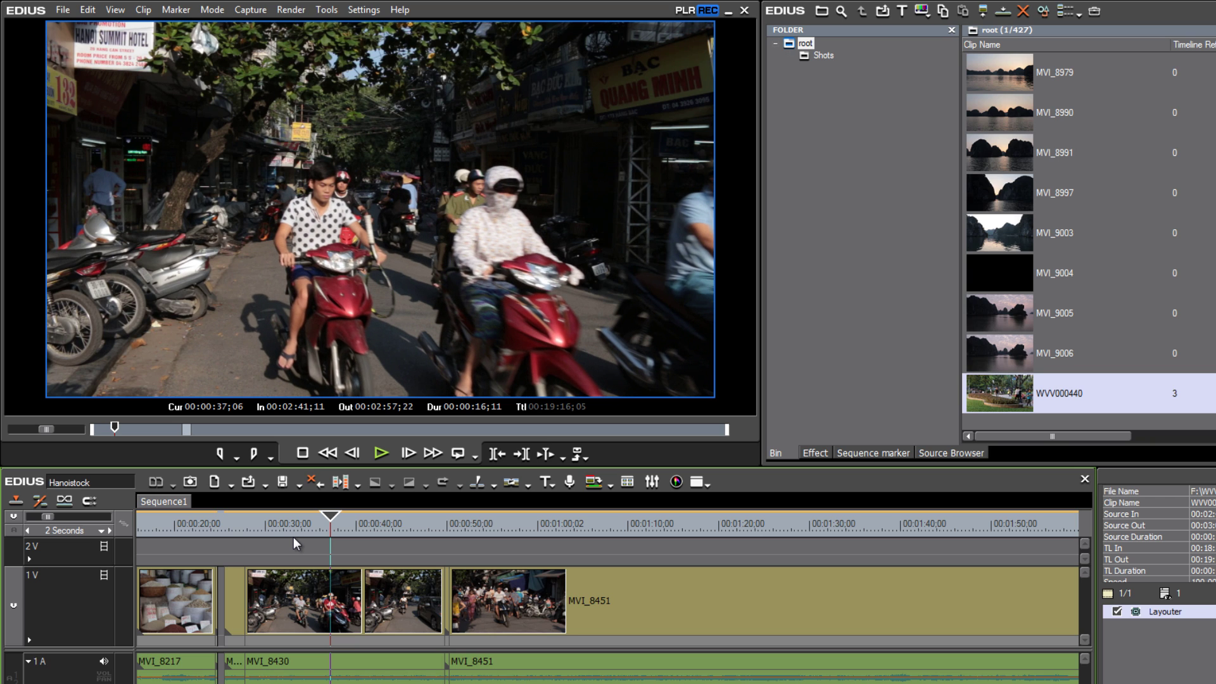
key("Right")
key("Right")
key("Right")
key("Right")
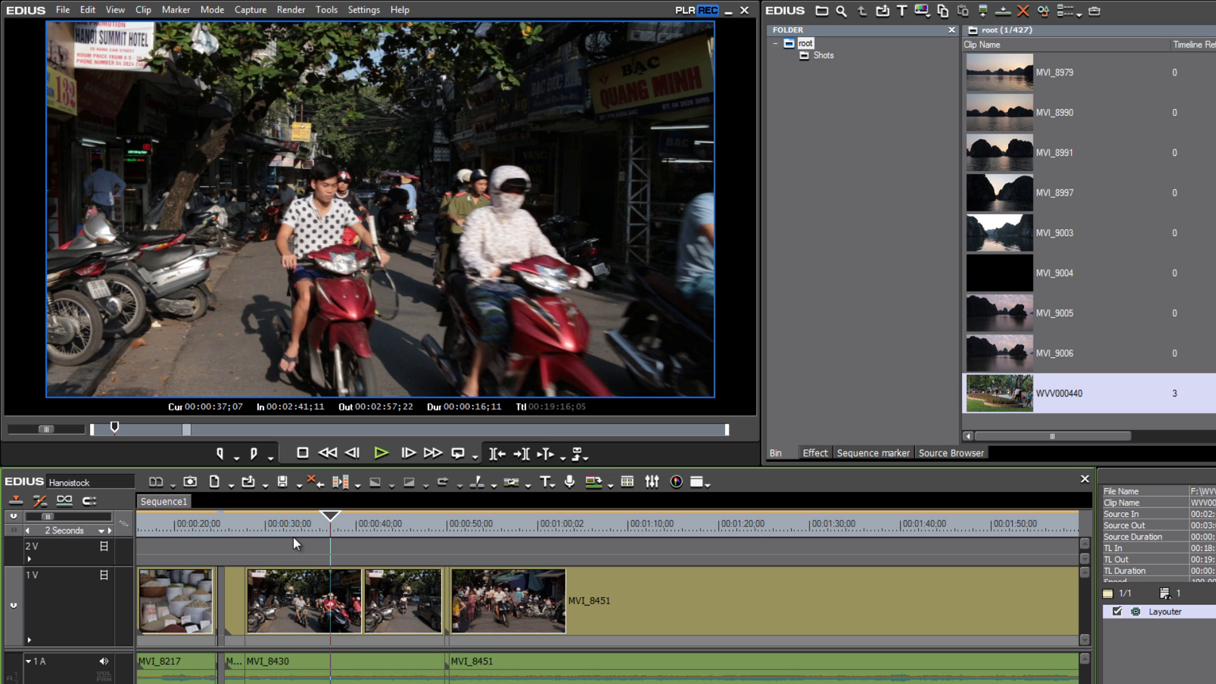
key("Right")
key("Right")
key("Right")
key("Right")
key("Right")
key("Right")
key("Right")
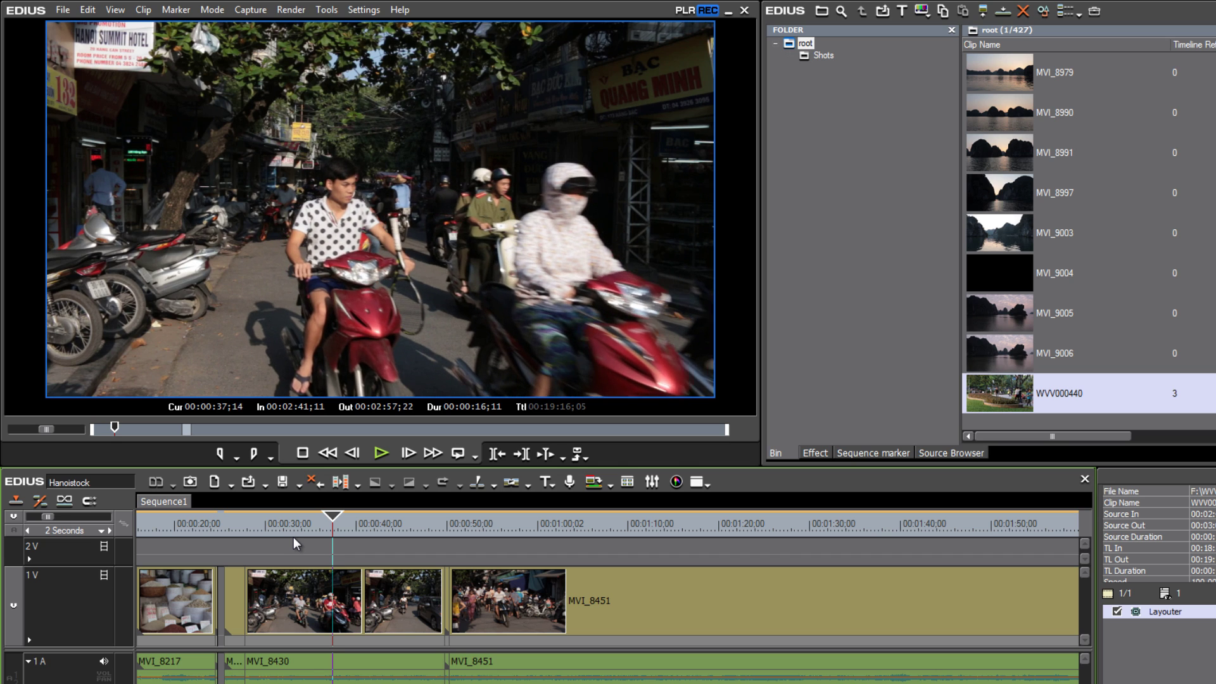
key("Right")
key("Right")
key("Right")
key("Right")
key("Right")
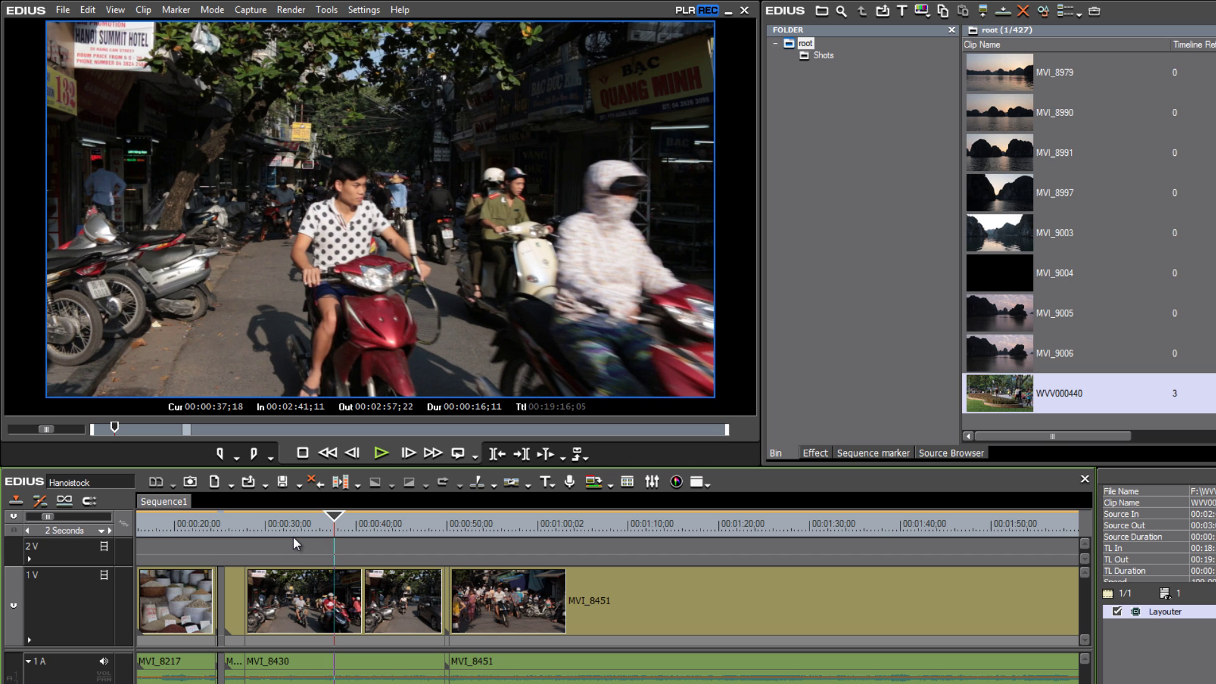
key("Right")
key("Right")
key("Right")
key("Right")
key("Right")
key("Right")
key("Right")
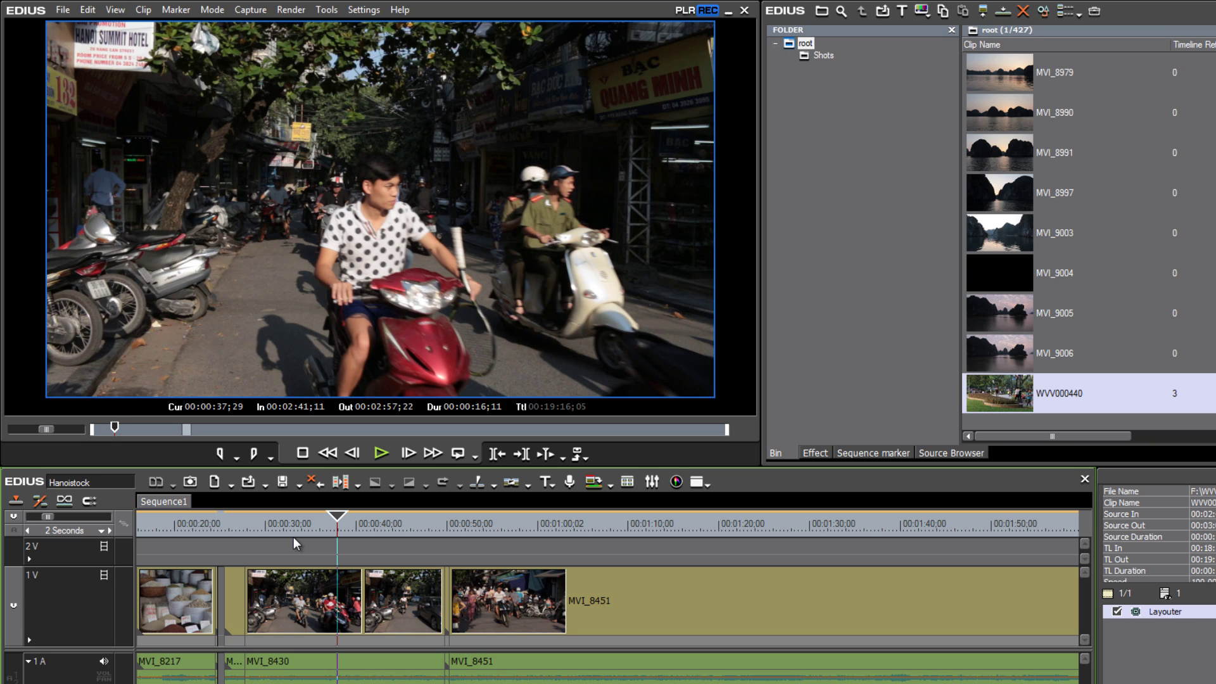
- Step back two frames, through 00:00:37;20, to 00:00:37;18
key("Left")
key("Left")
key("Left")
key("Left")
key("Left")
key("Left")
key("Left")
key("Left")
key("Left")
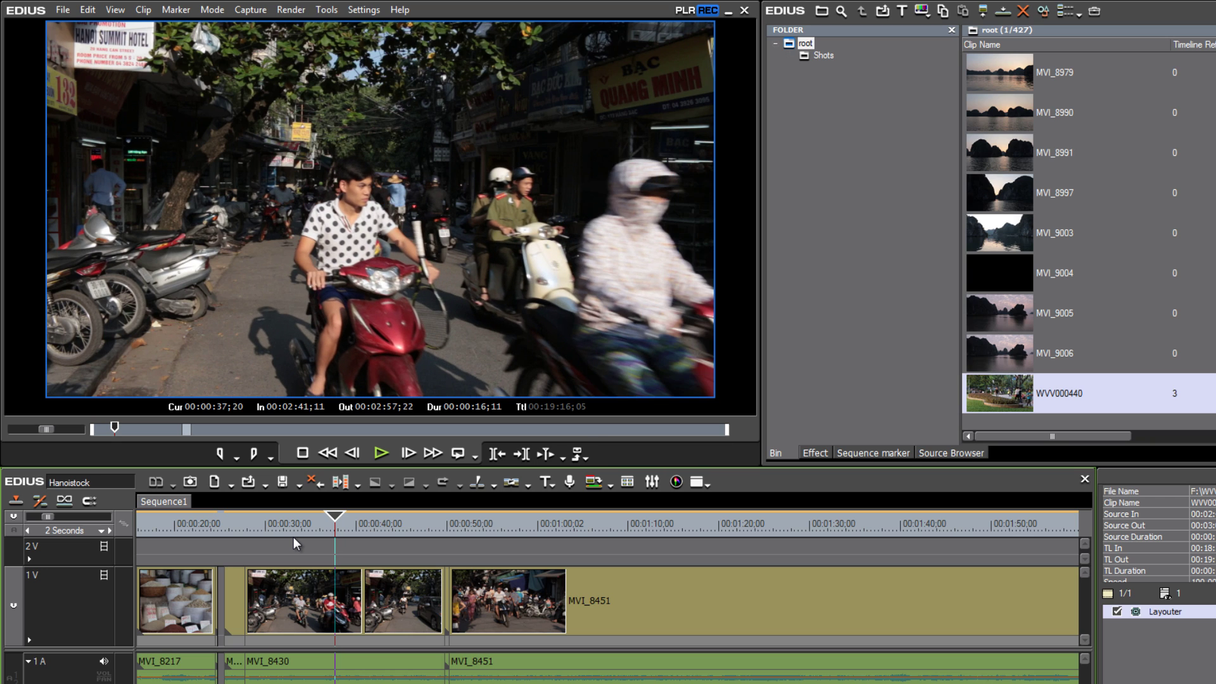
key("Left")
key("Left")
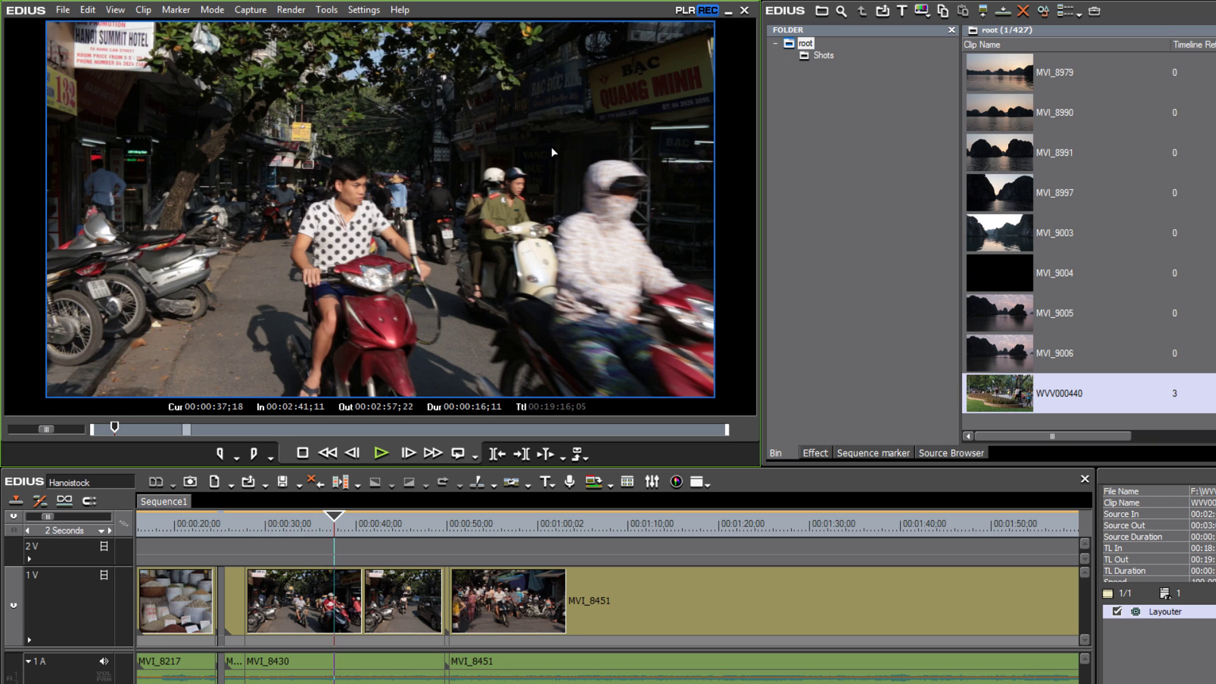
- In User Settings > Preview > Overlay, change Update Frequency from Field to Frame and confirm
left_click(359, 10)
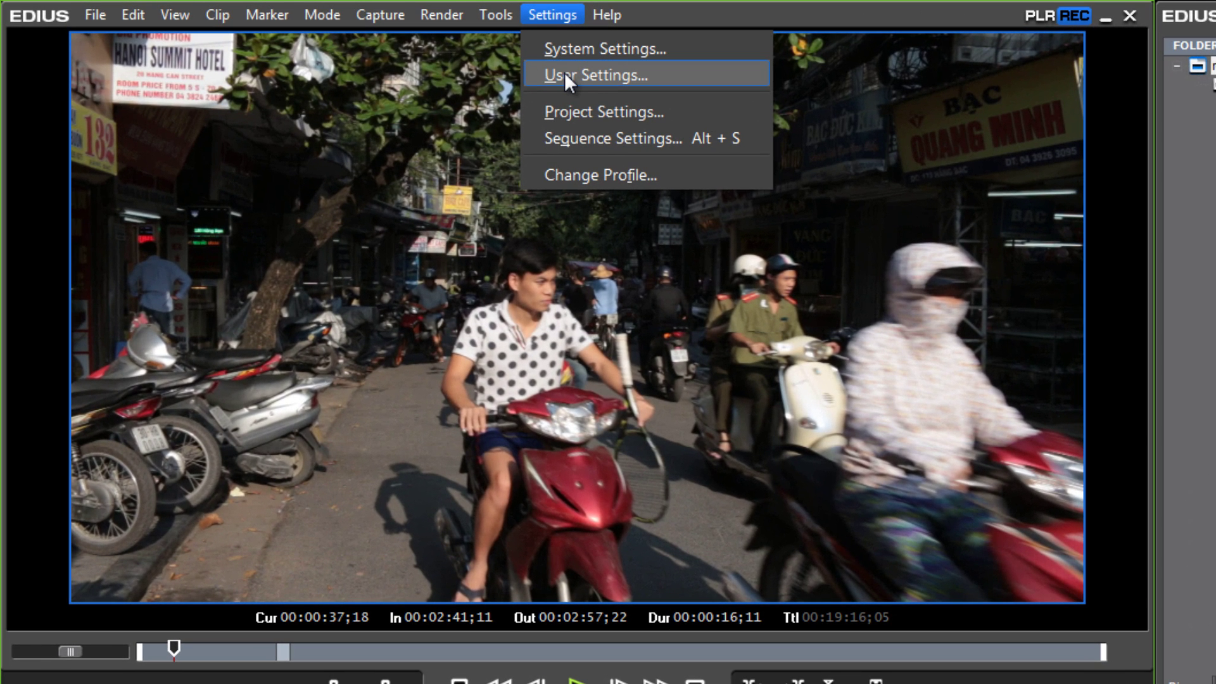
left_click(564, 75)
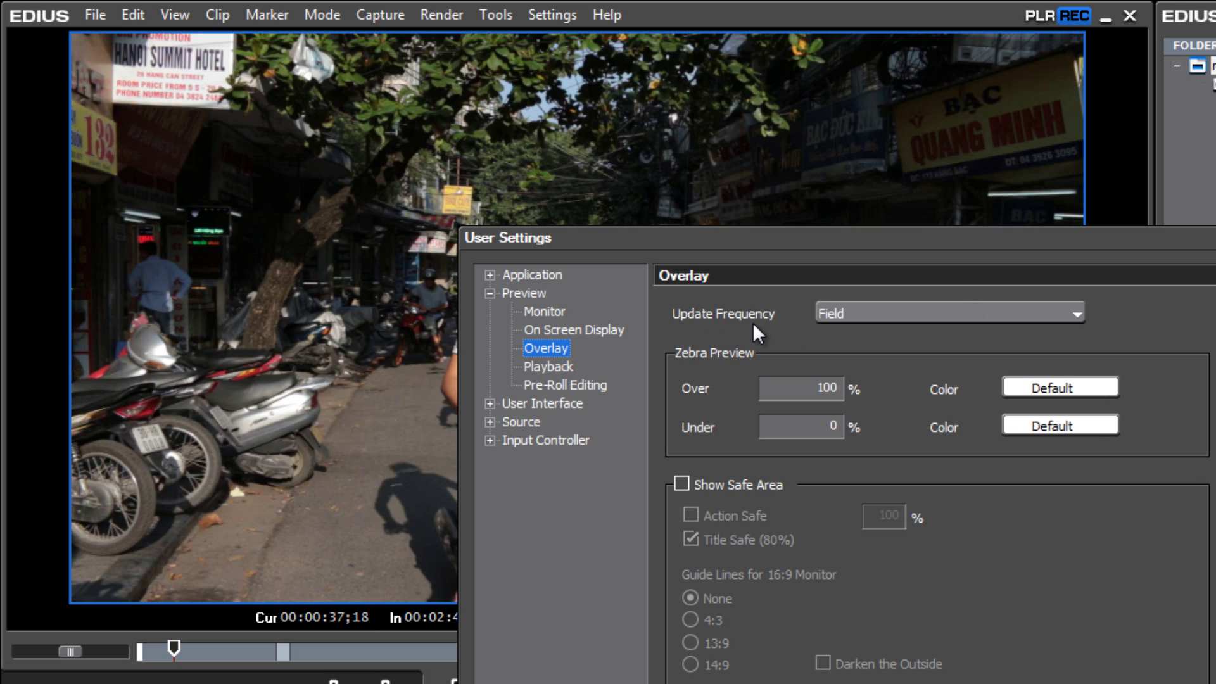
left_click(1075, 317)
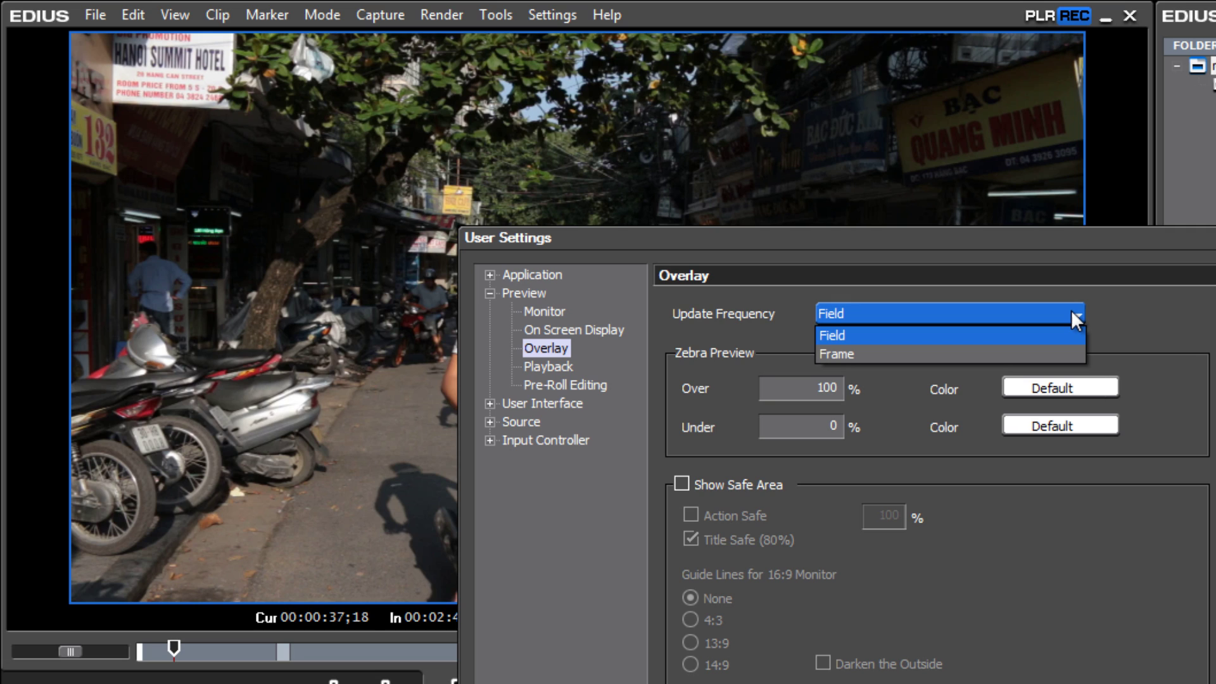
left_click(1072, 312)
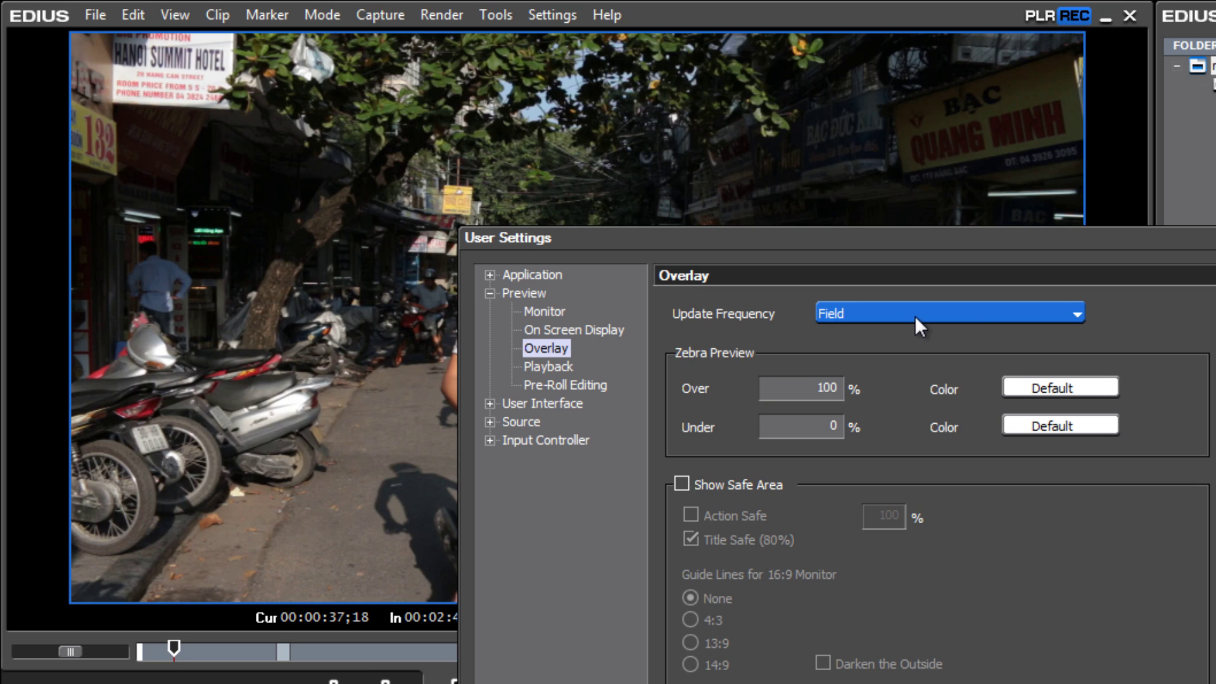
left_click(1074, 314)
left_click(1074, 314)
left_click(1073, 310)
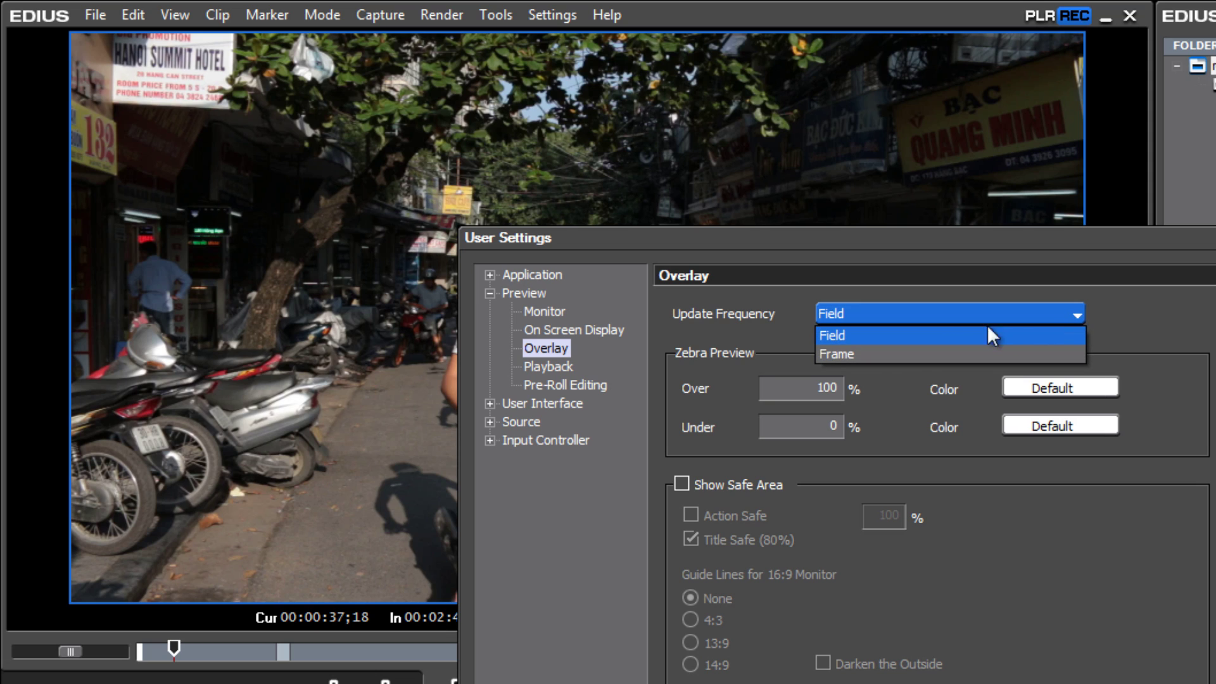
left_click(890, 369)
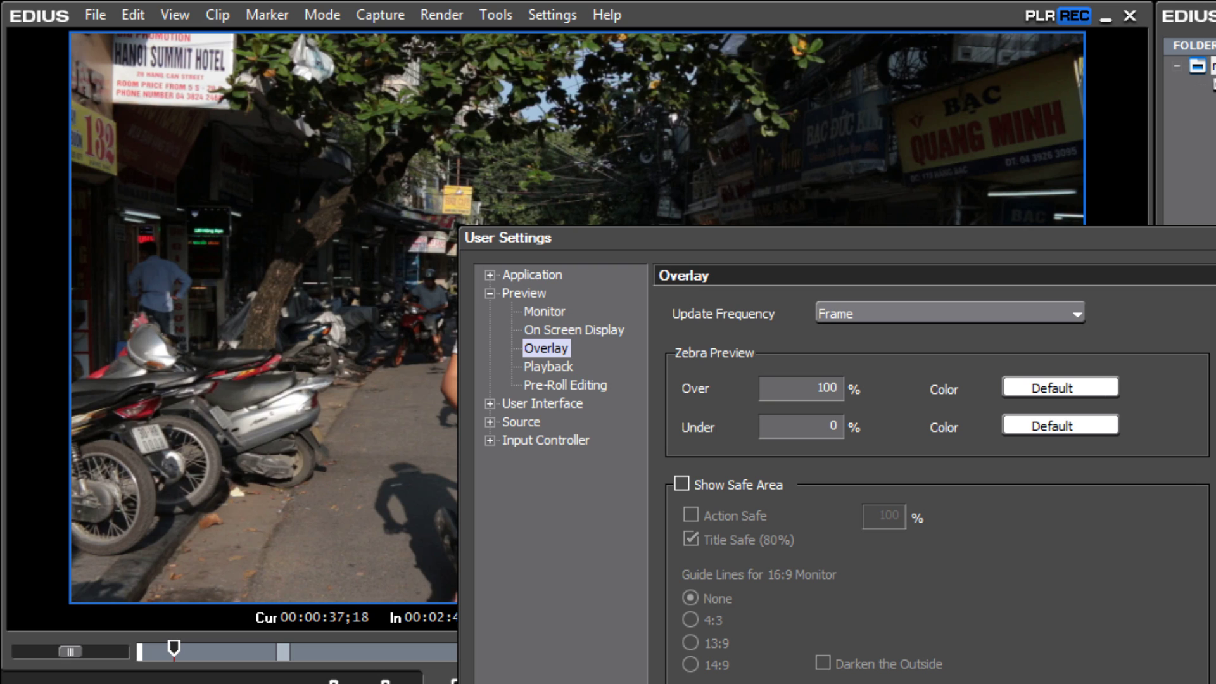
key("Return")
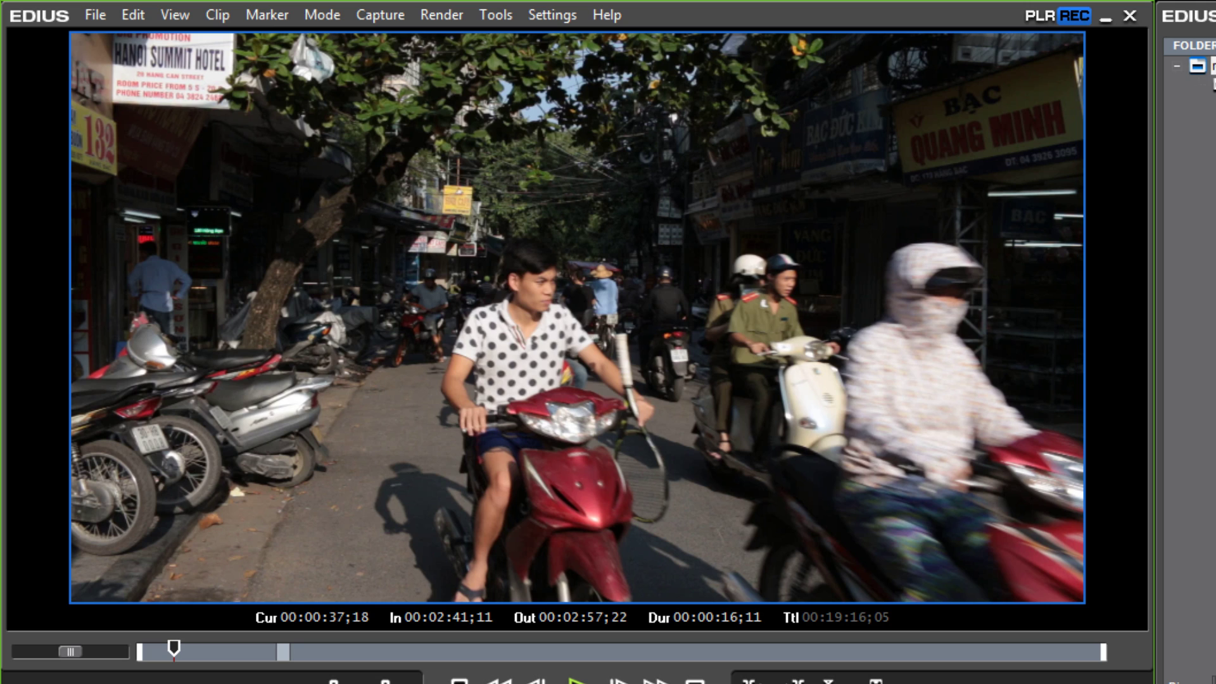
- In System Settings > Application > Playback, set Playback Buffer Size to 2GB and close
left_click(560, 17)
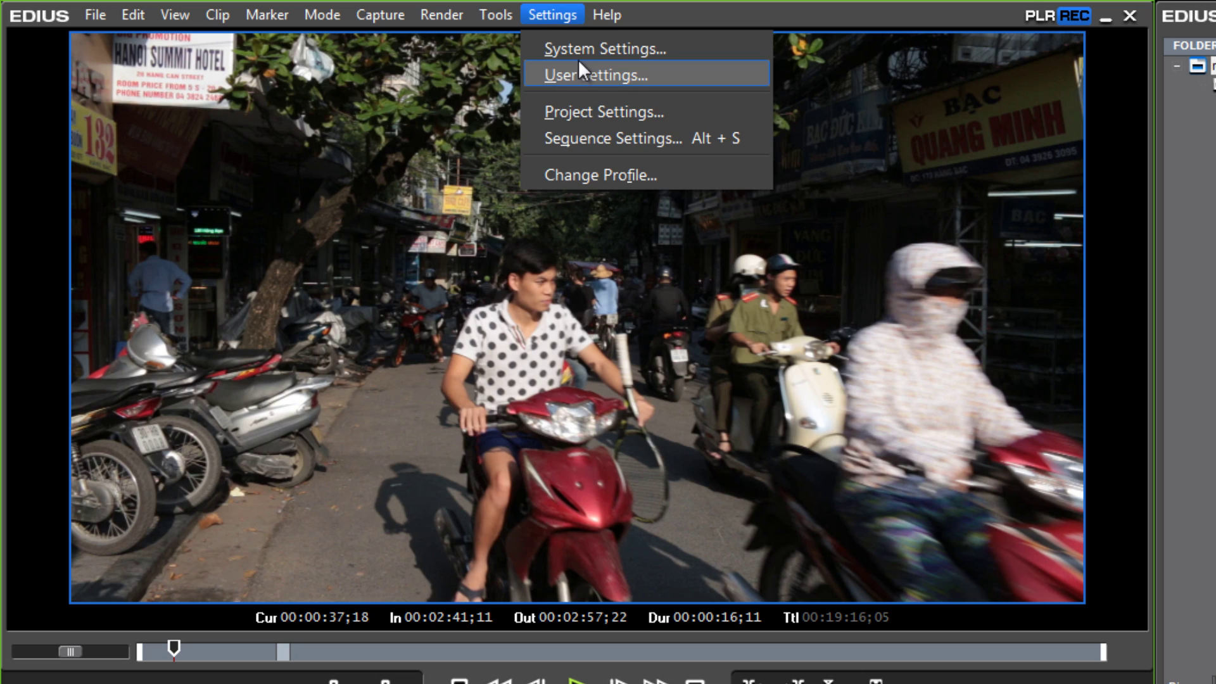
left_click(595, 50)
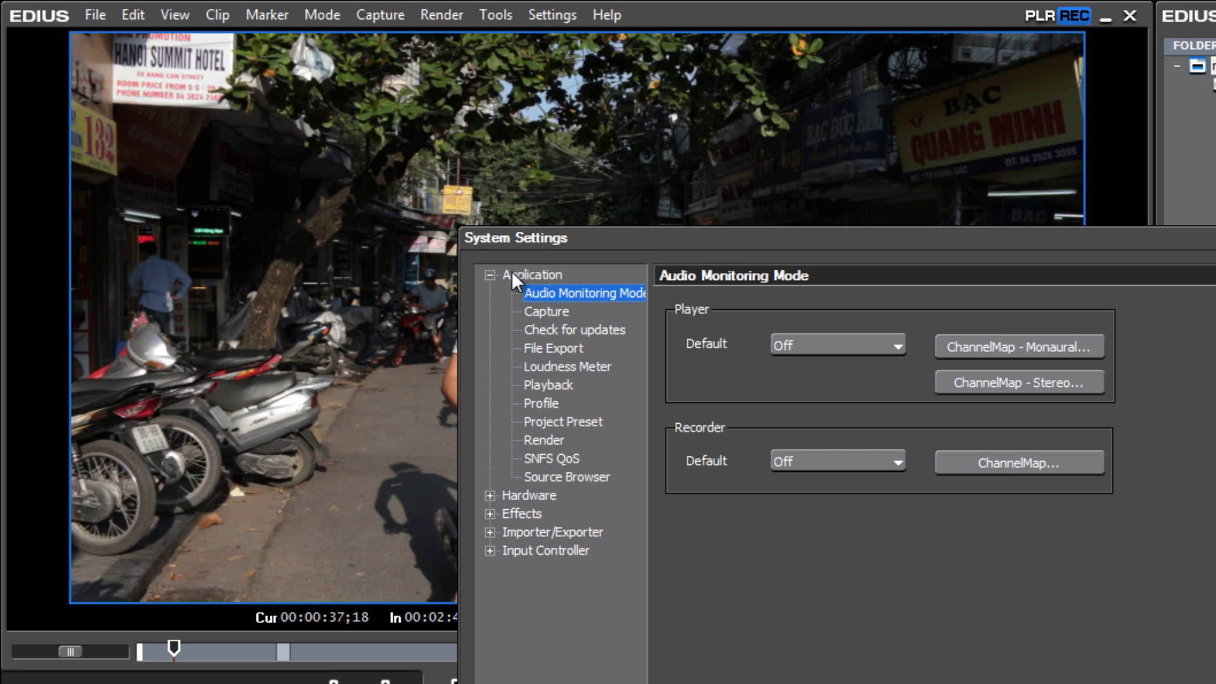
left_click(533, 388)
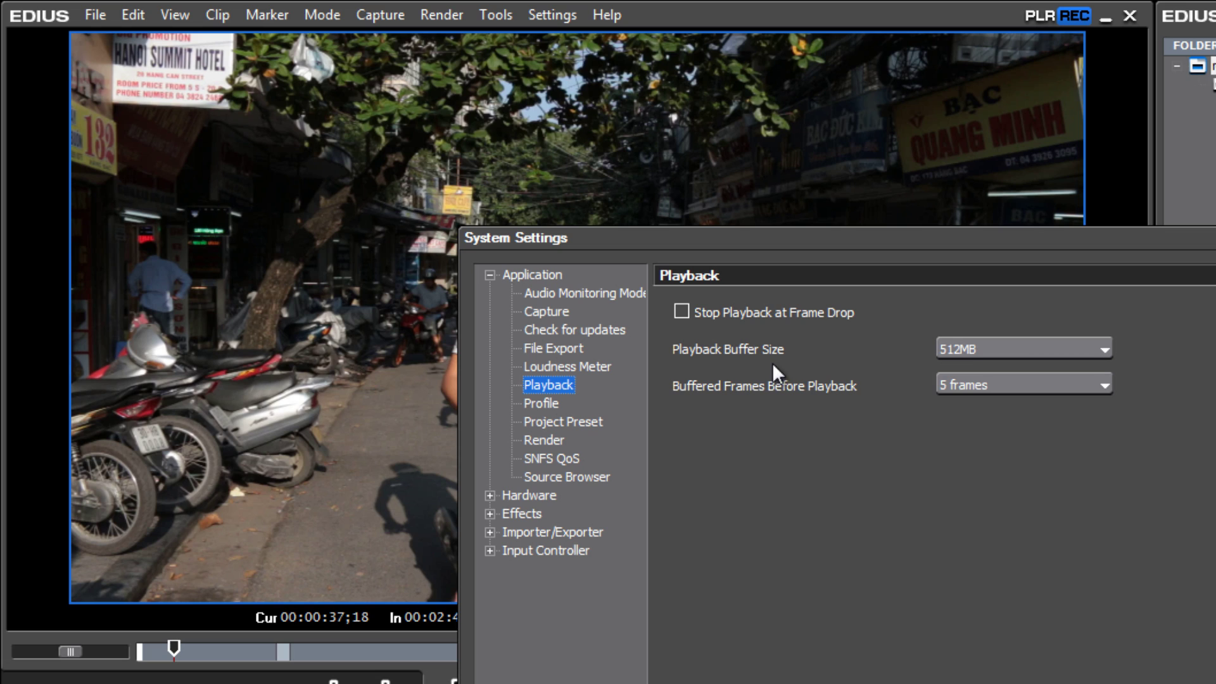
left_click(1103, 347)
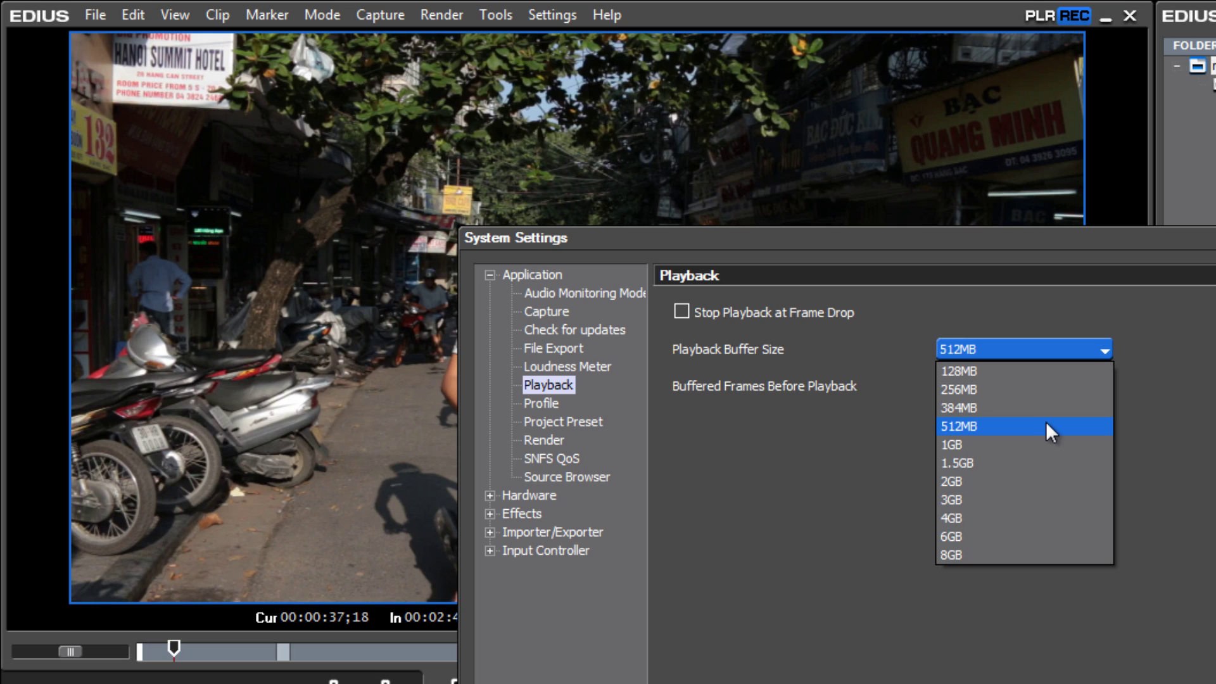
left_click(1012, 483)
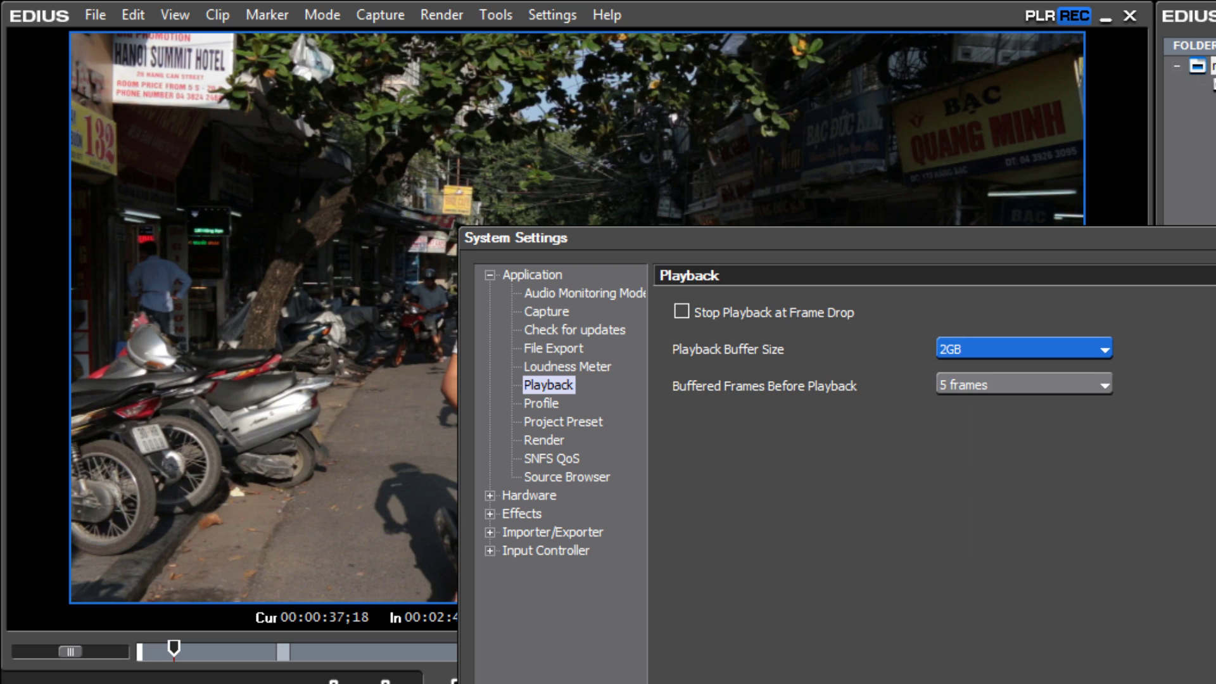
key("Return")
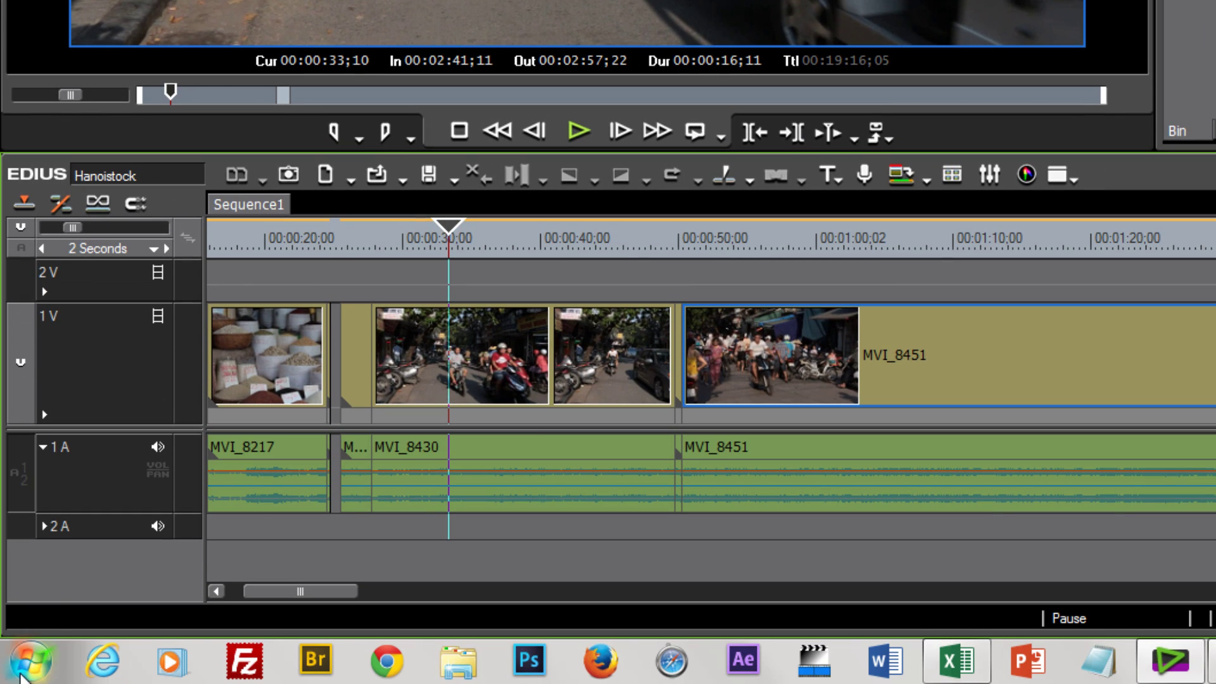
- Open the Windows Control Panel from the Start menu
left_click(31, 661)
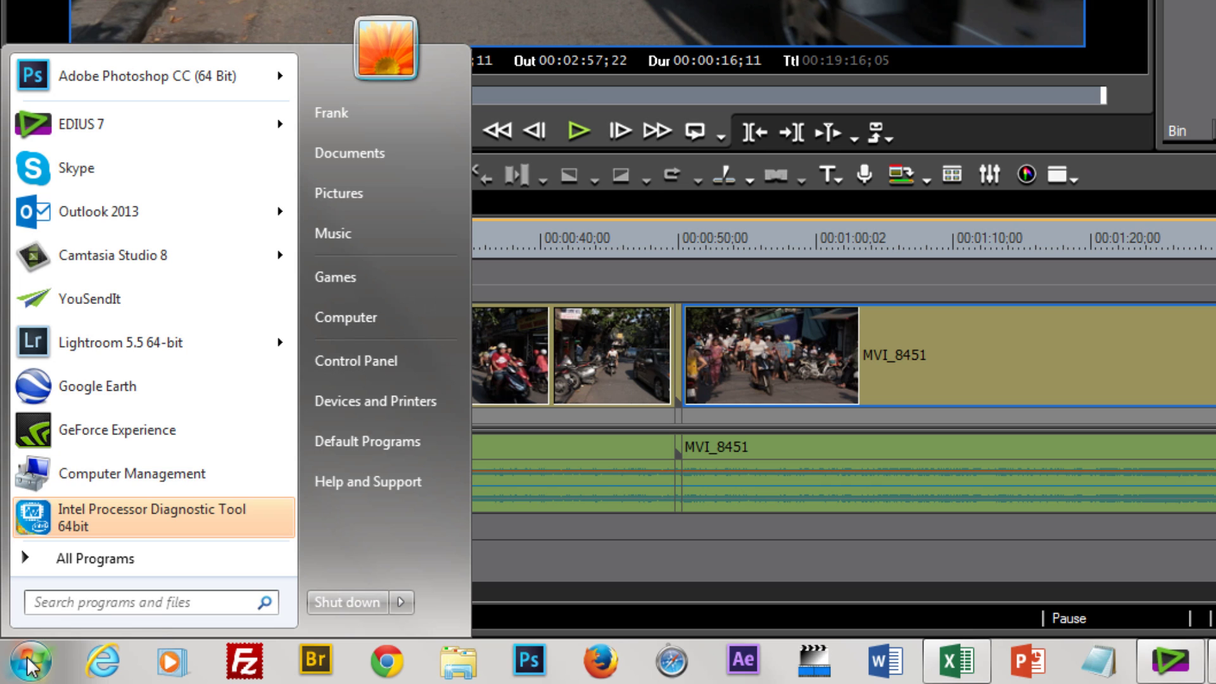
left_click(347, 360)
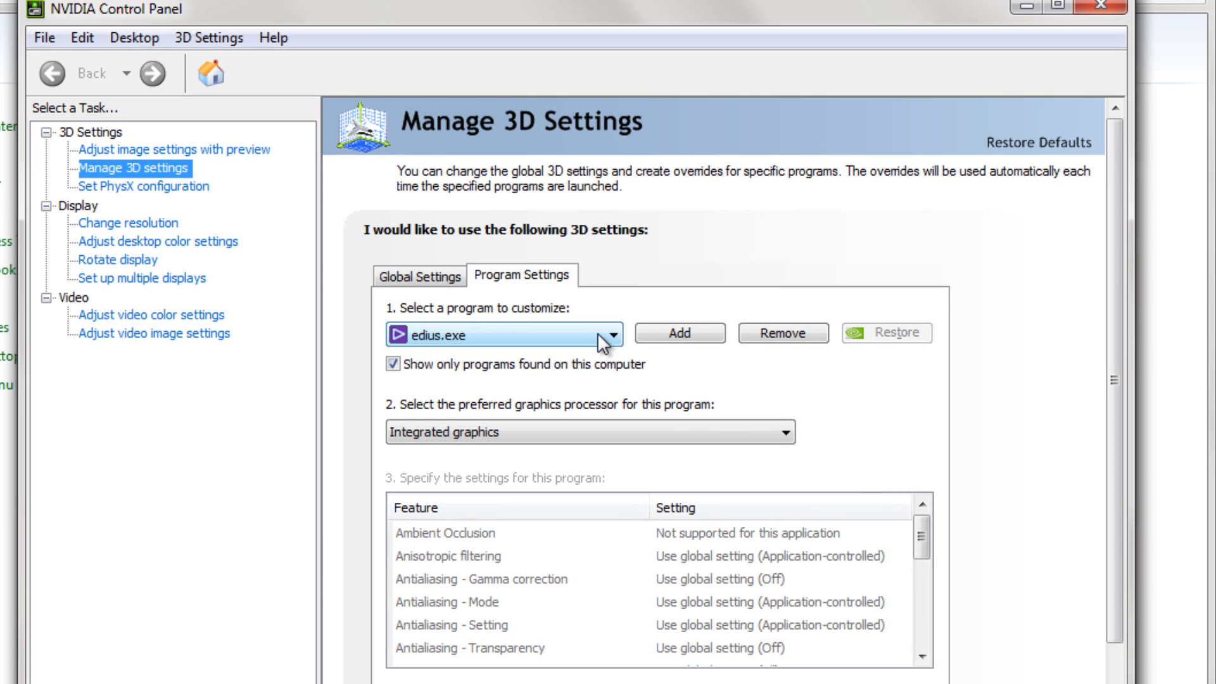
left_click(1181, 247)
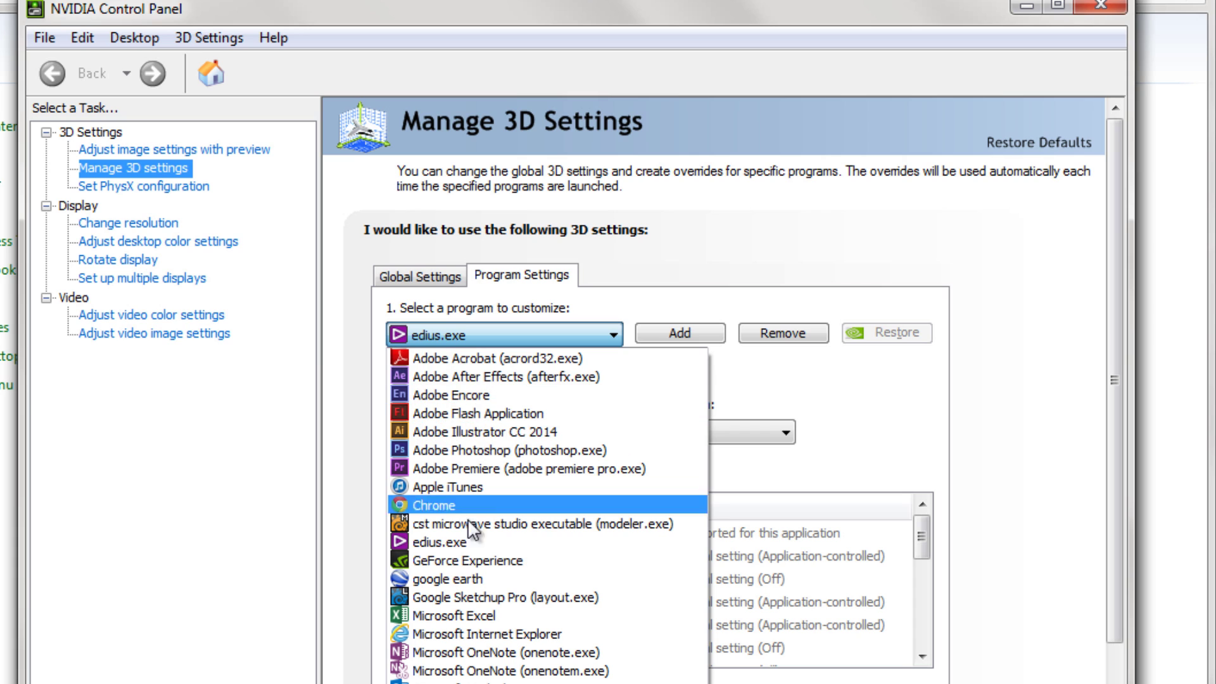
left_click(883, 402)
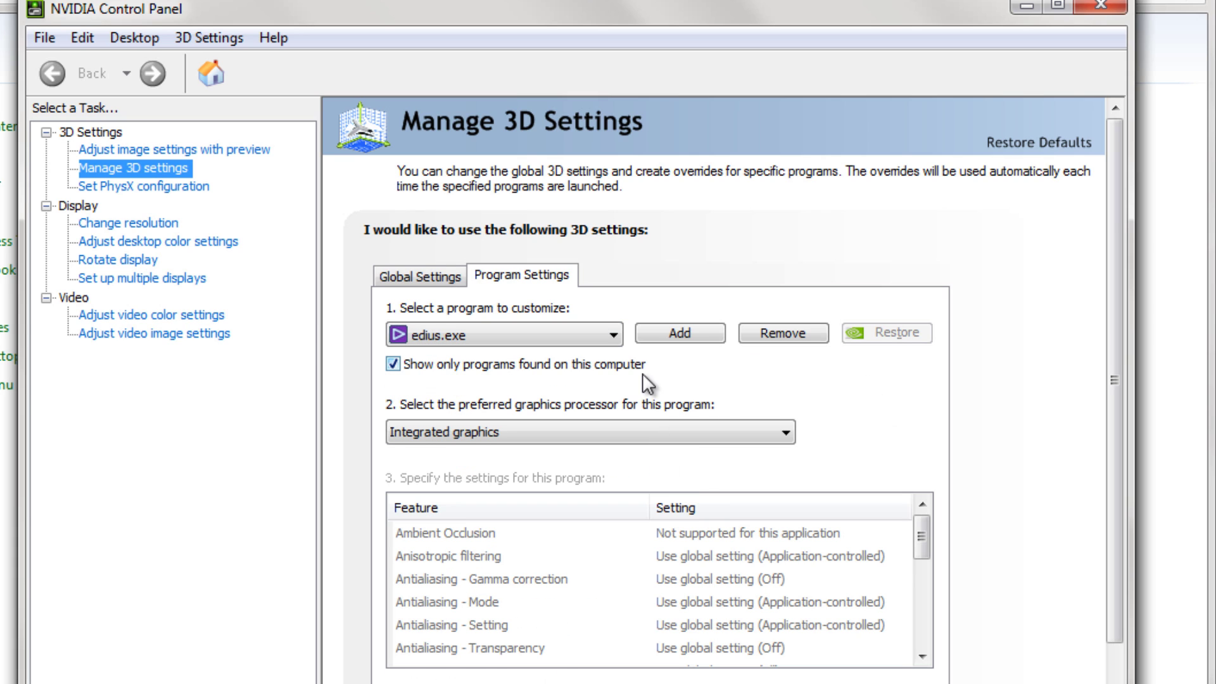
left_click(697, 337)
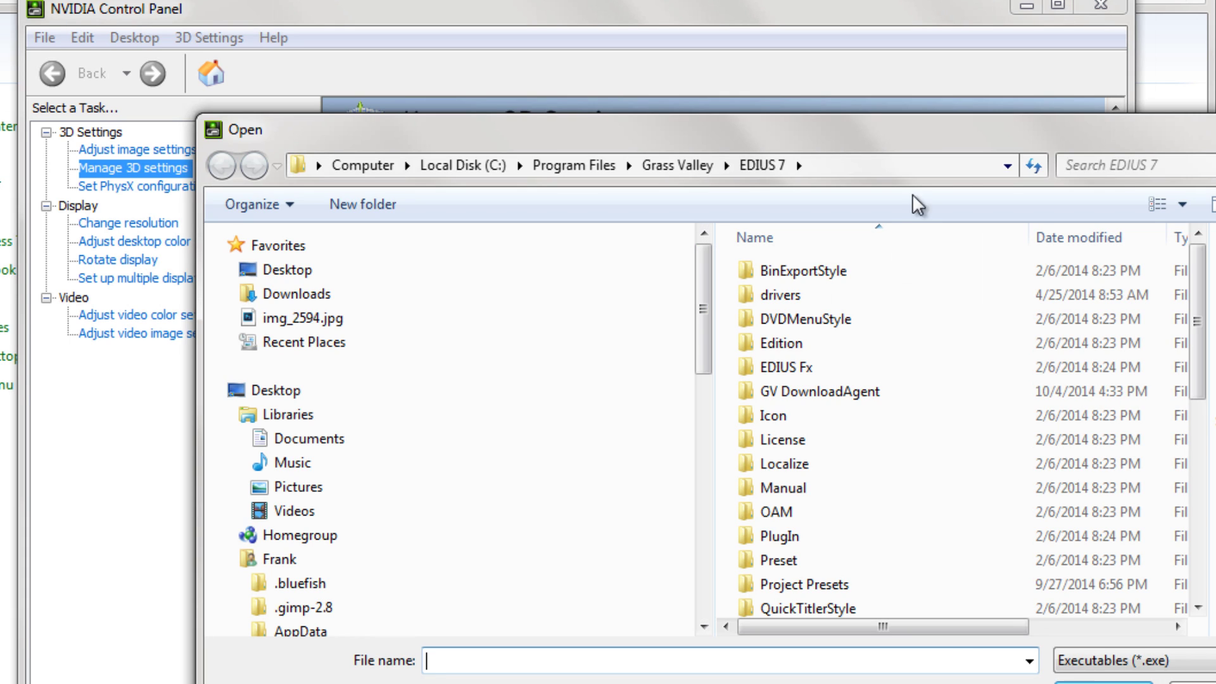
key("alt+Up")
key("alt+Up")
key("alt+Up")
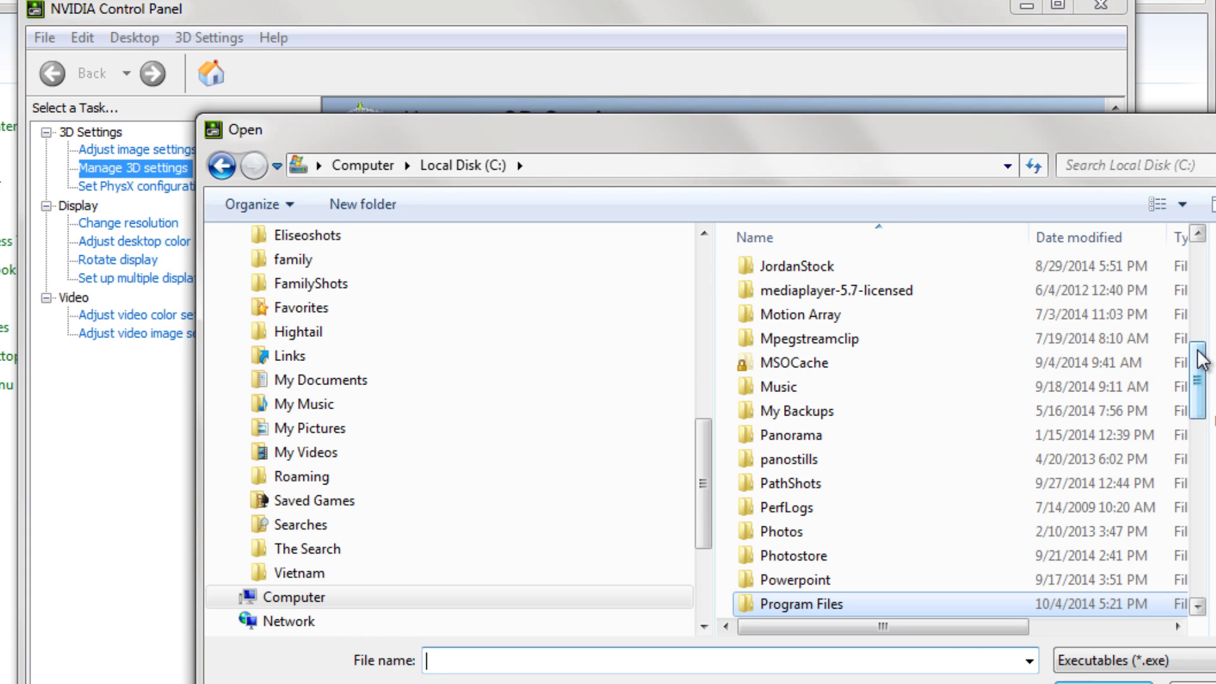
left_click_drag(1201, 359, 1197, 399)
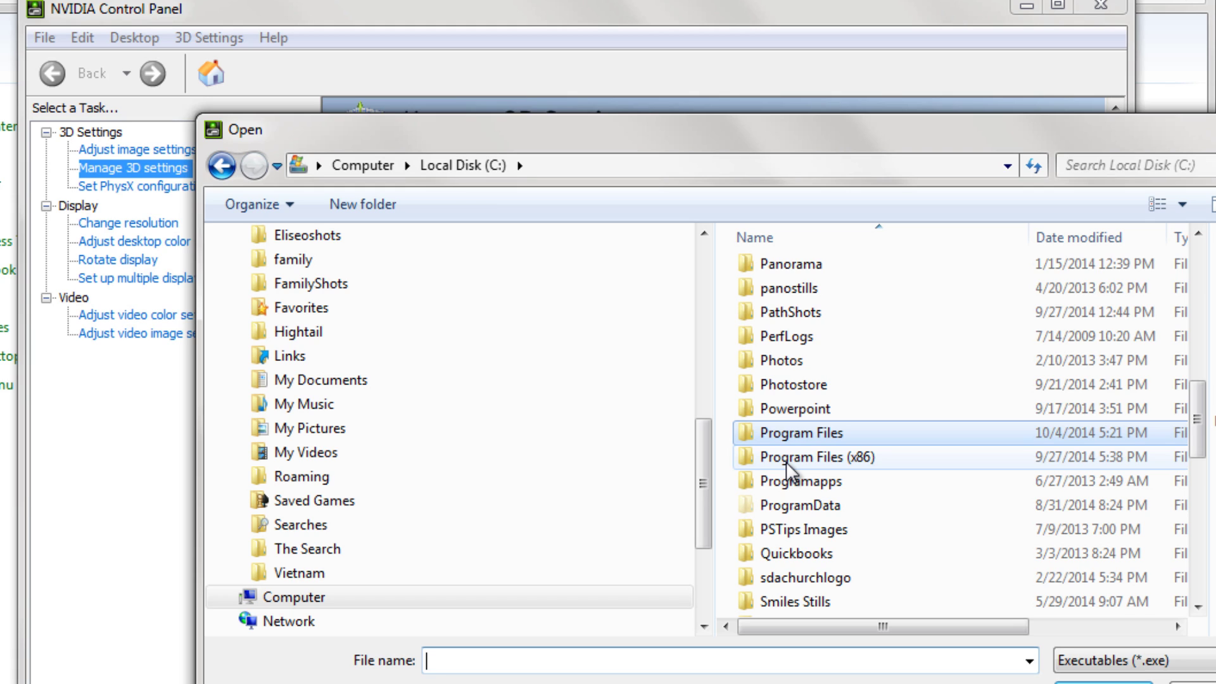
mouse_move(785, 461)
double_click(751, 431)
left_click_drag(1201, 285, 1198, 346)
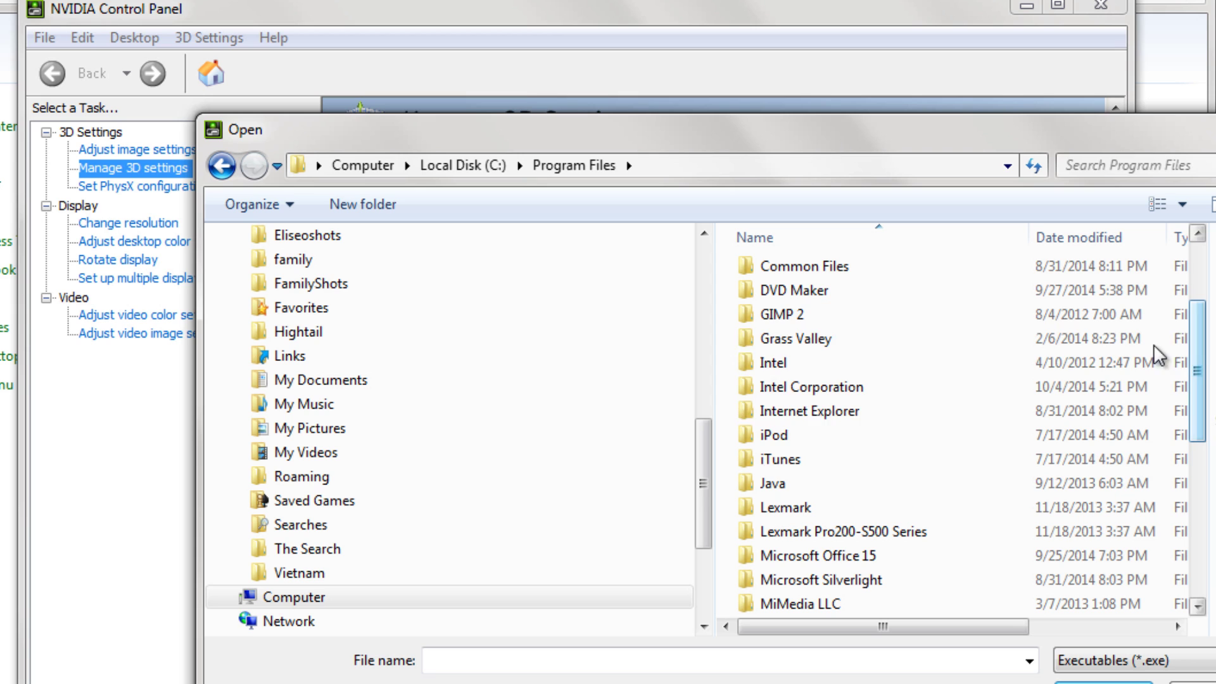
double_click(738, 339)
double_click(746, 264)
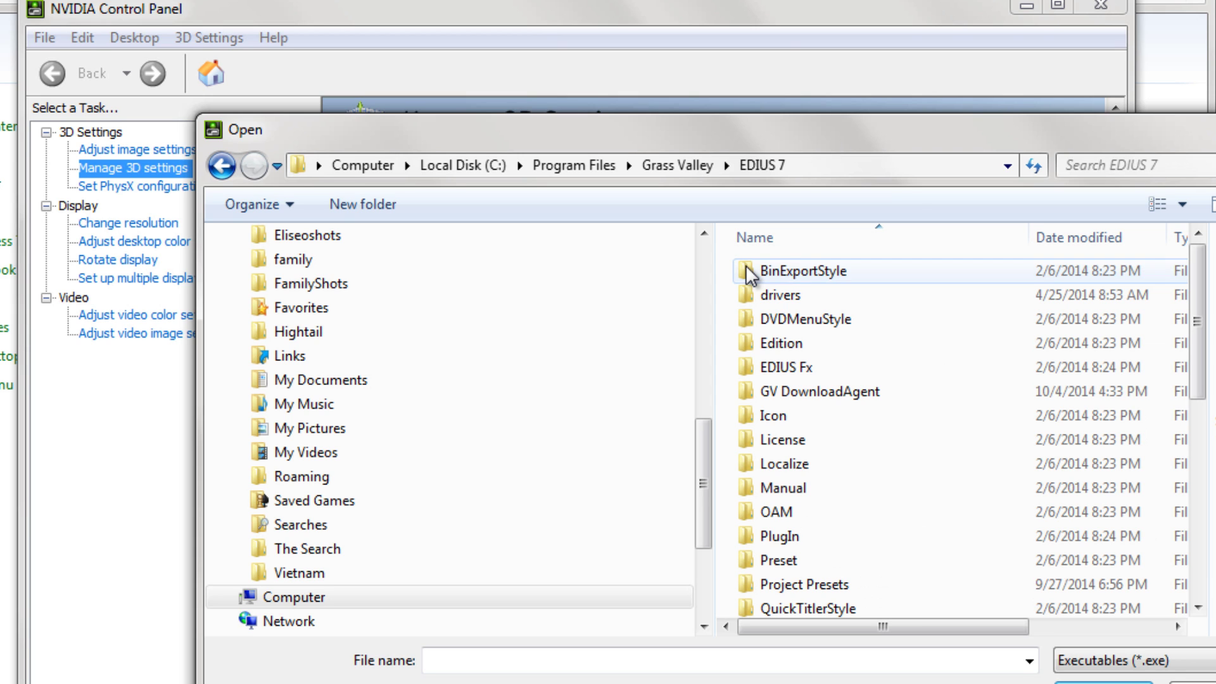
left_click_drag(1026, 135, 387, 36)
scroll(732, 439, "down", 6)
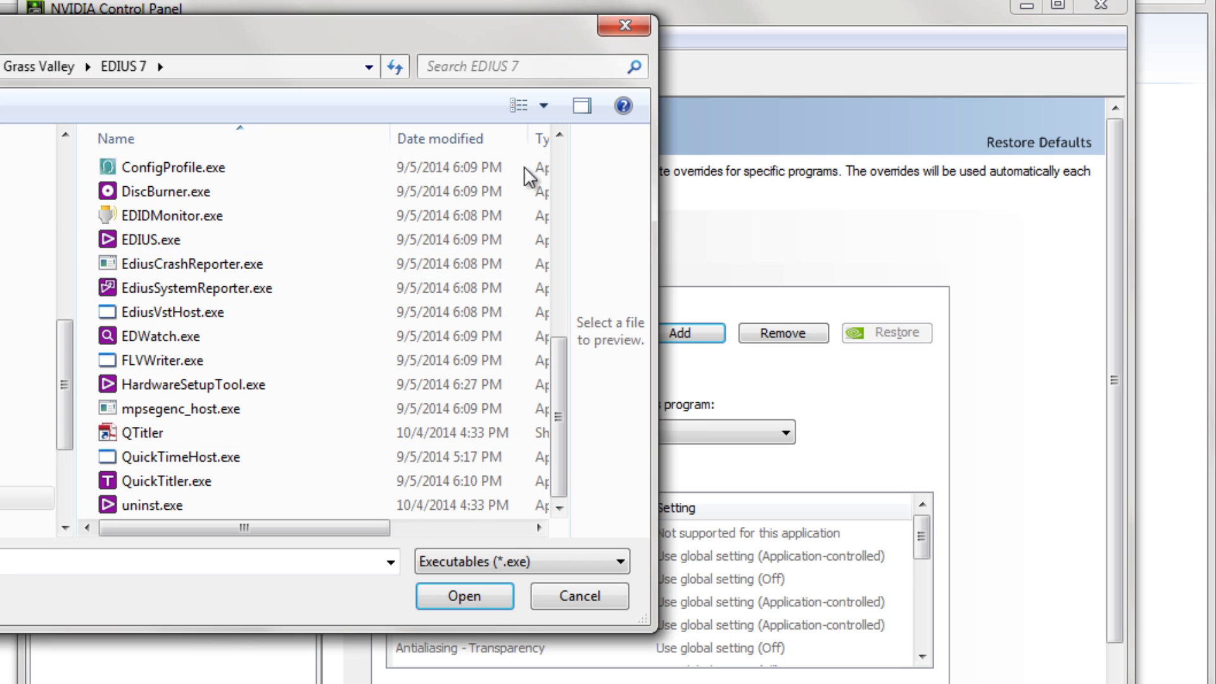
left_click(579, 596)
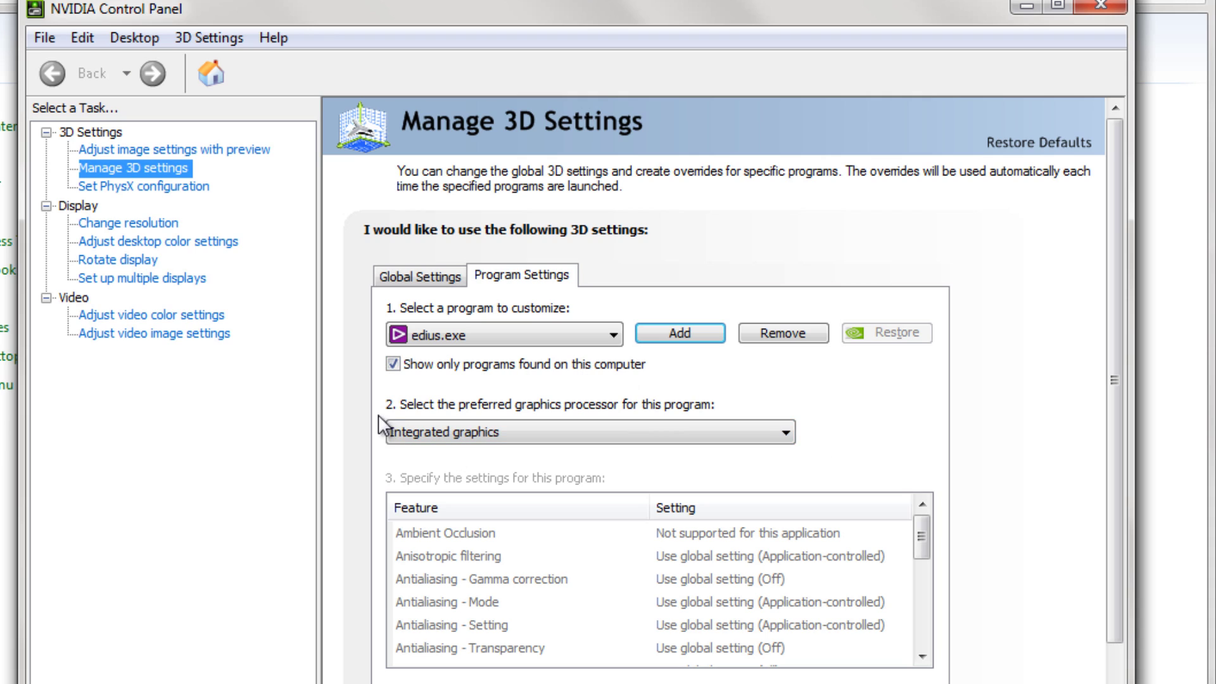
- Switch edius.exe from Integrated graphics to High-performance NVIDIA processor and apply
left_click(787, 431)
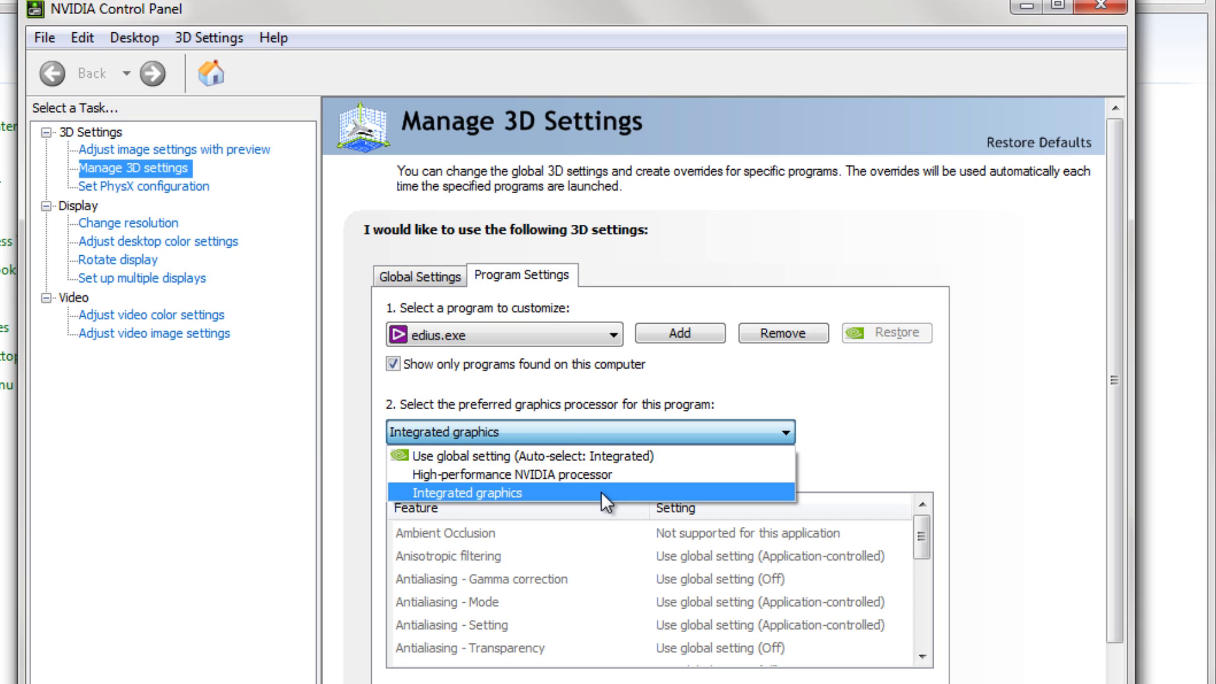
key("Up")
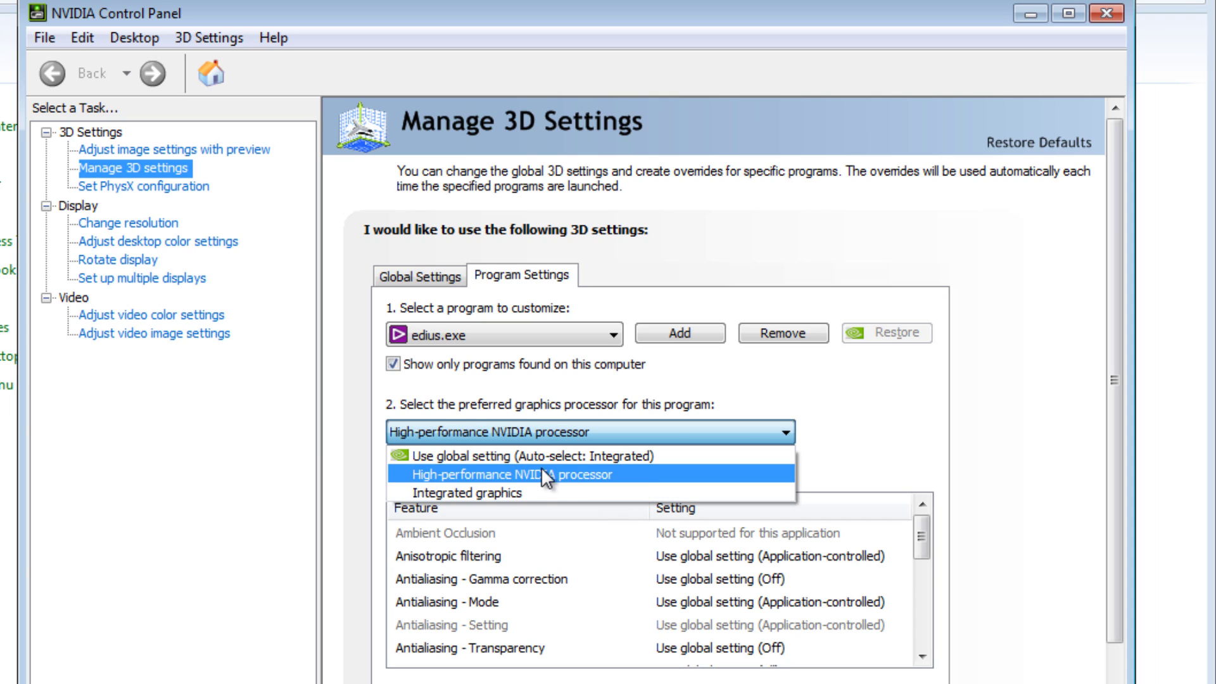
left_click(625, 473)
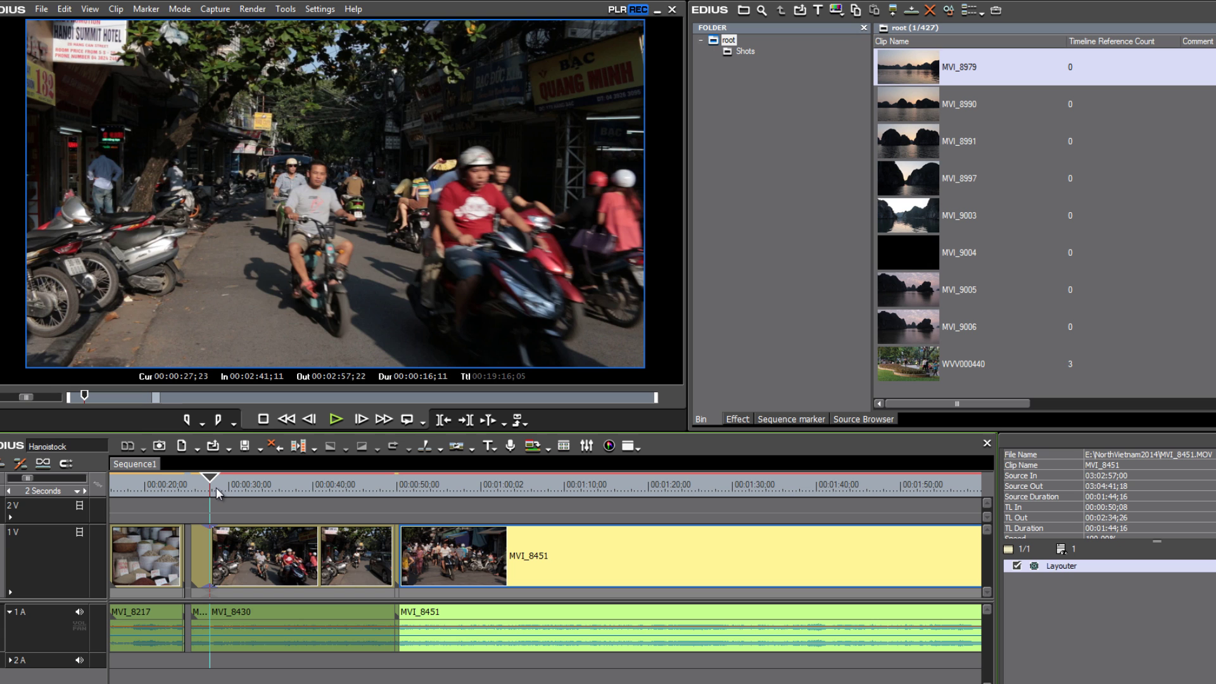
- Move the play position to about 00:00:29 on the timeline ruler
left_click(220, 487)
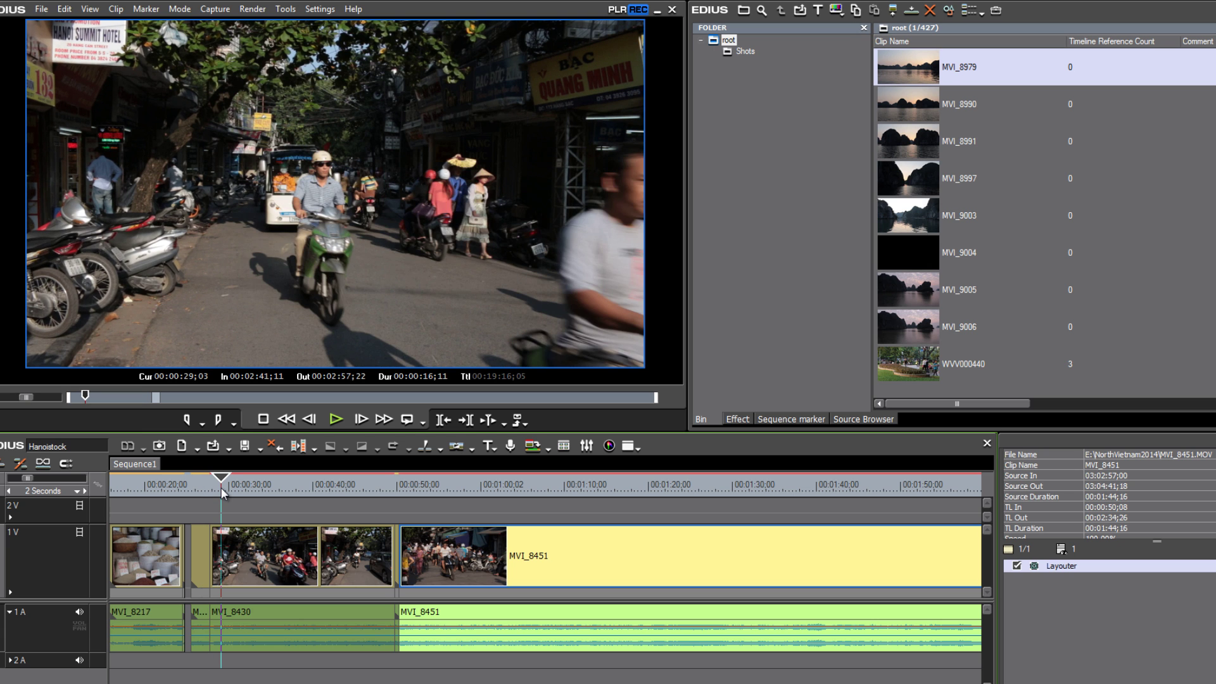